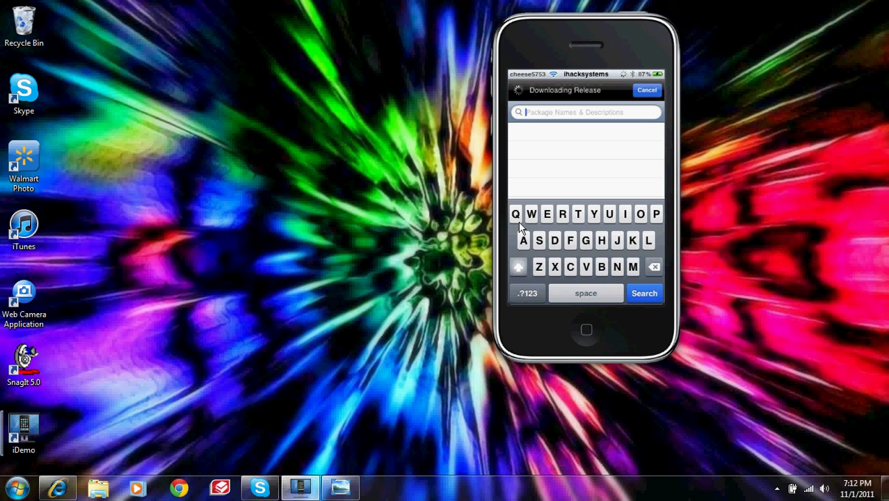
Step: Enter 'Screenspli' in Cydia's search field to look up the ScreenSplitr package
type("Sc")
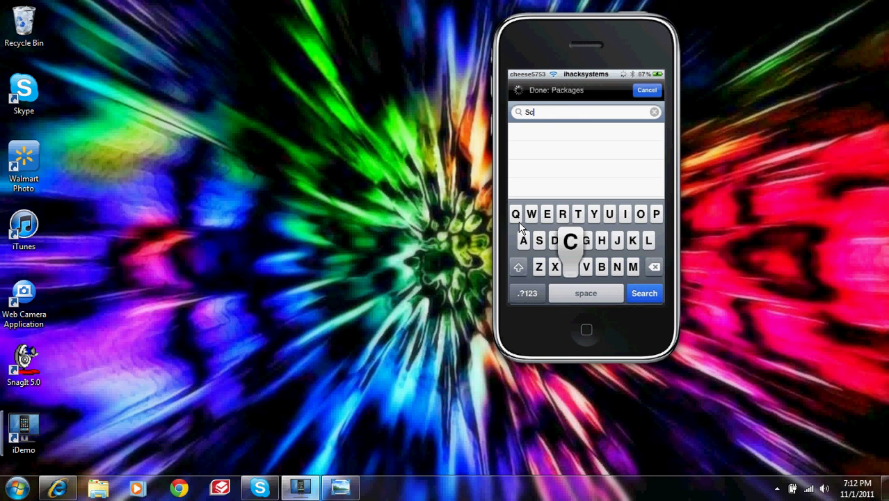
type("reenspl")
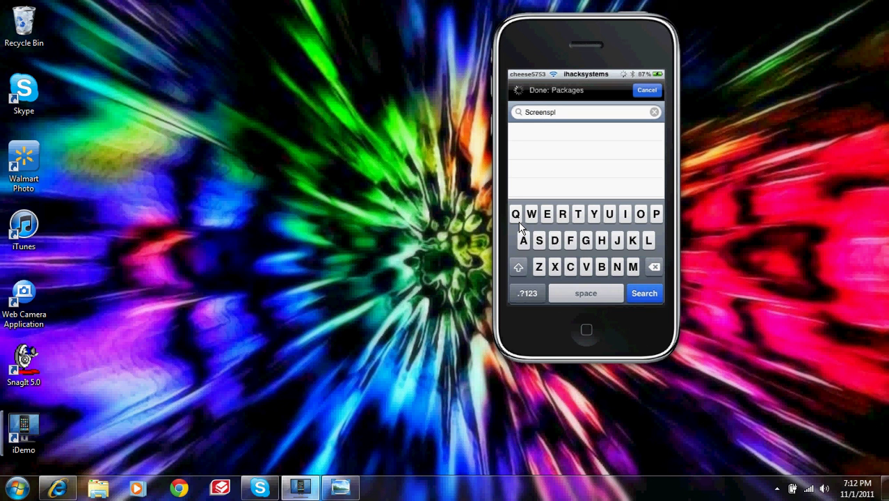
type("i")
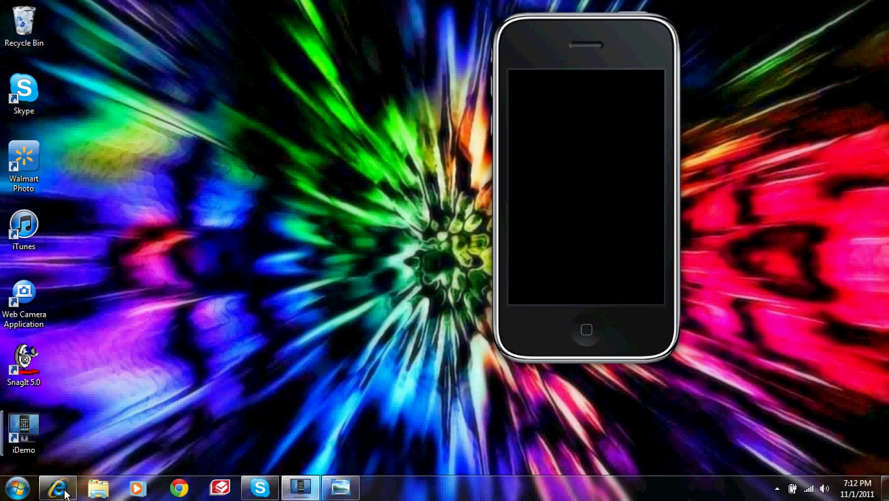
mouse_move(58, 488)
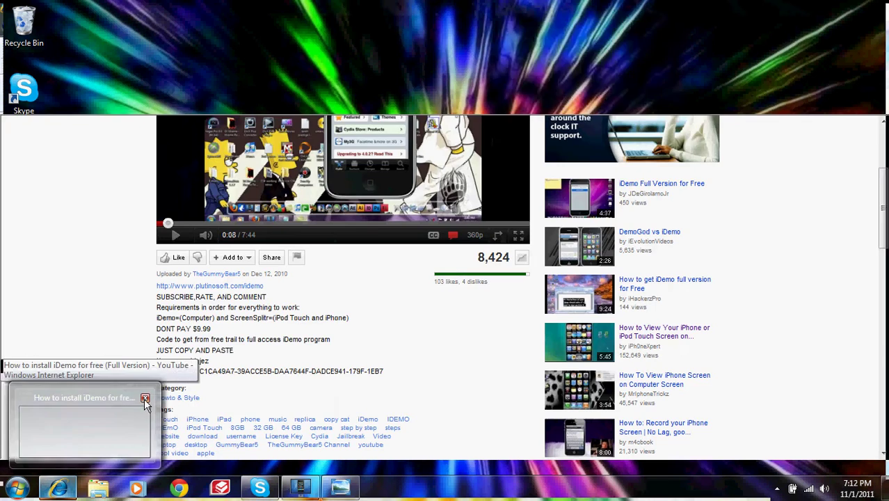
Step: Replace the YouTube tutorial window with a new, maximized Internet Explorer window
left_click(145, 398)
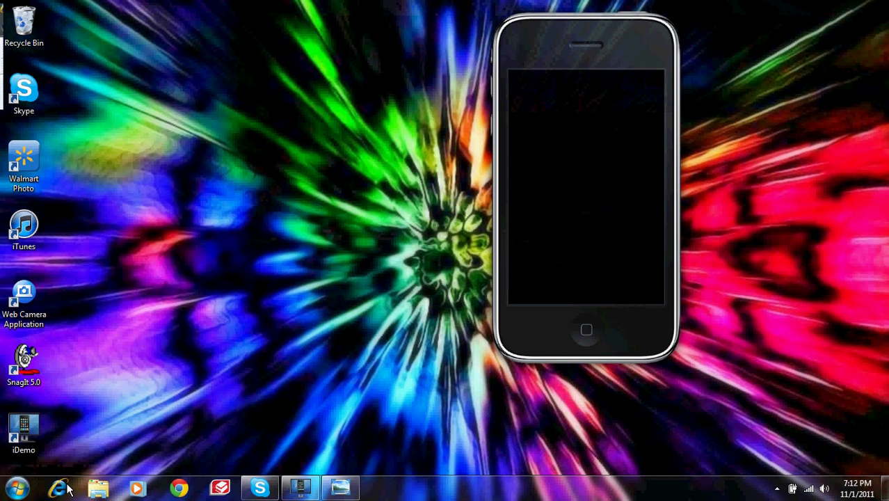
left_click(68, 489)
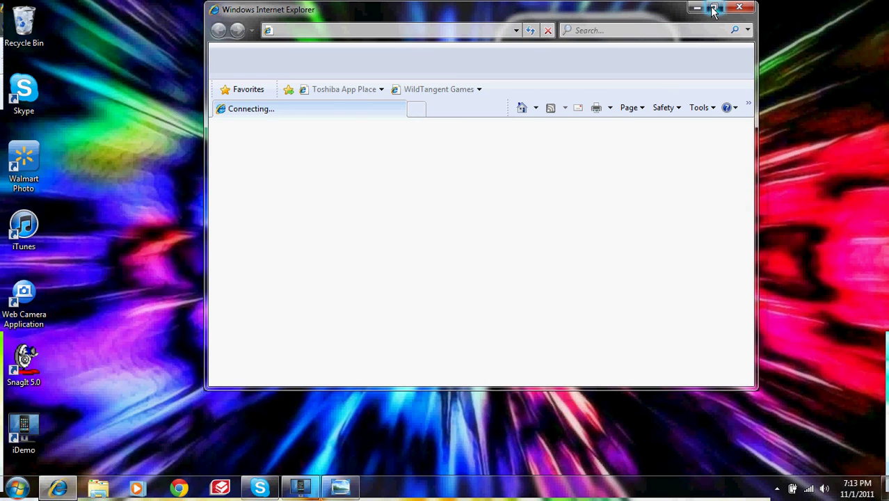
left_click(714, 8)
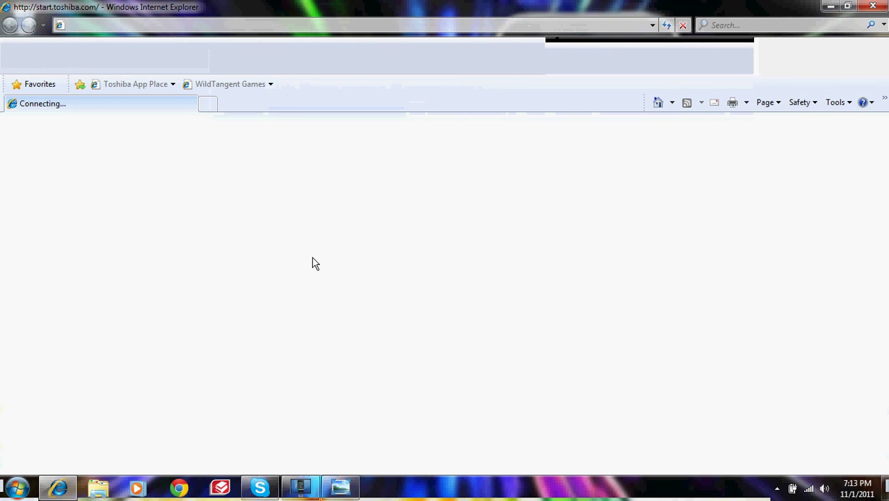
Step: Run a web search for 'idemo'
left_click(785, 25)
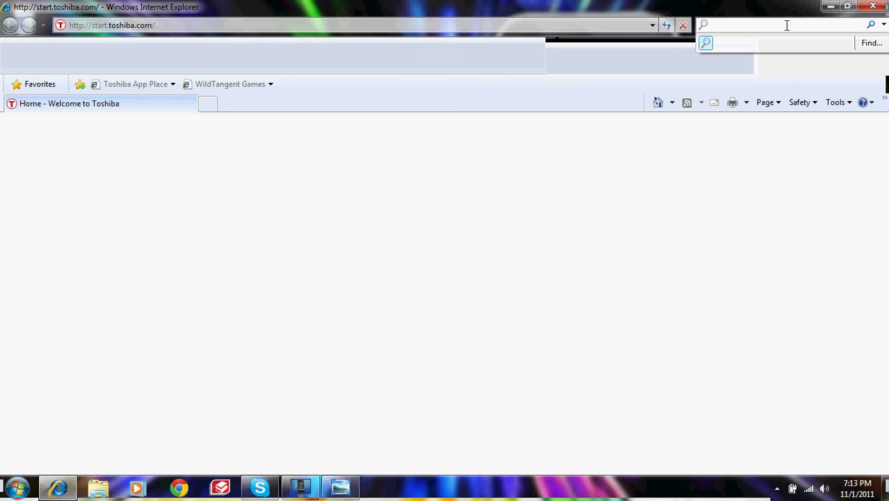
type("i")
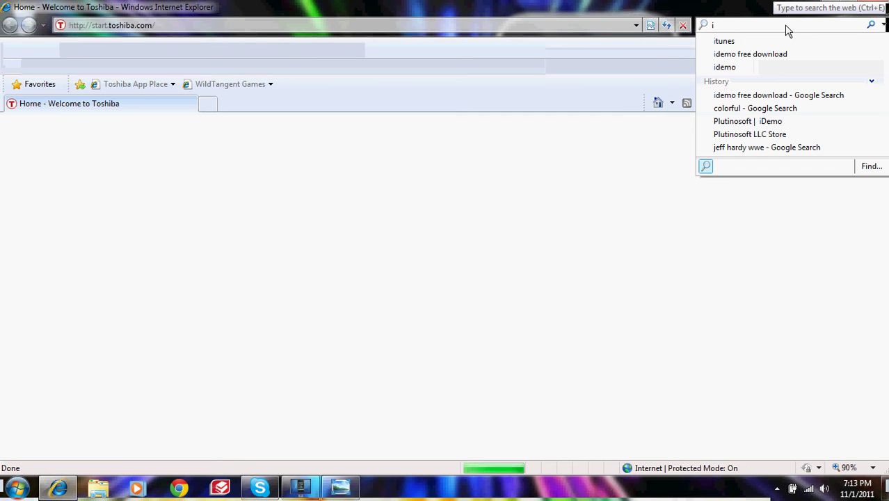
type("demo")
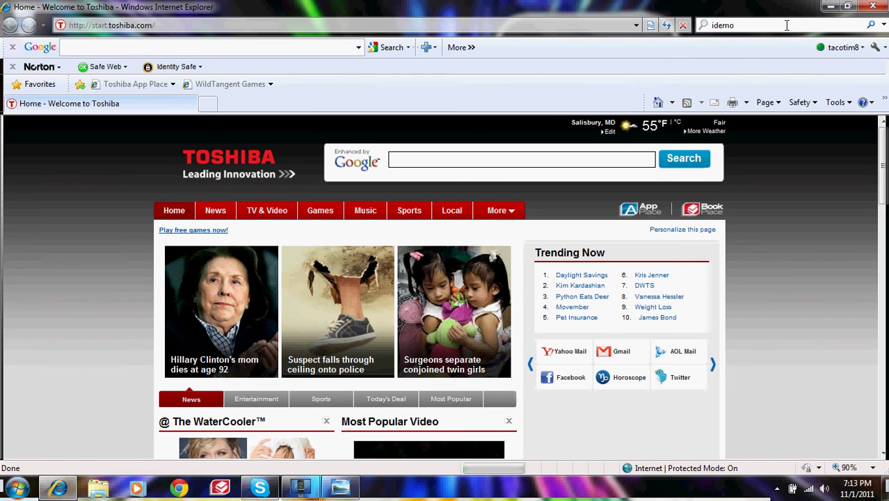
key("Return")
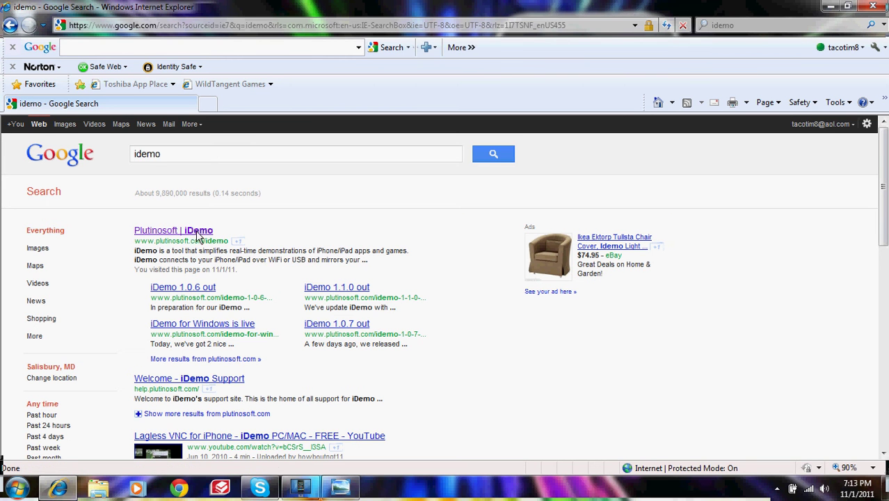
mouse_move(173, 230)
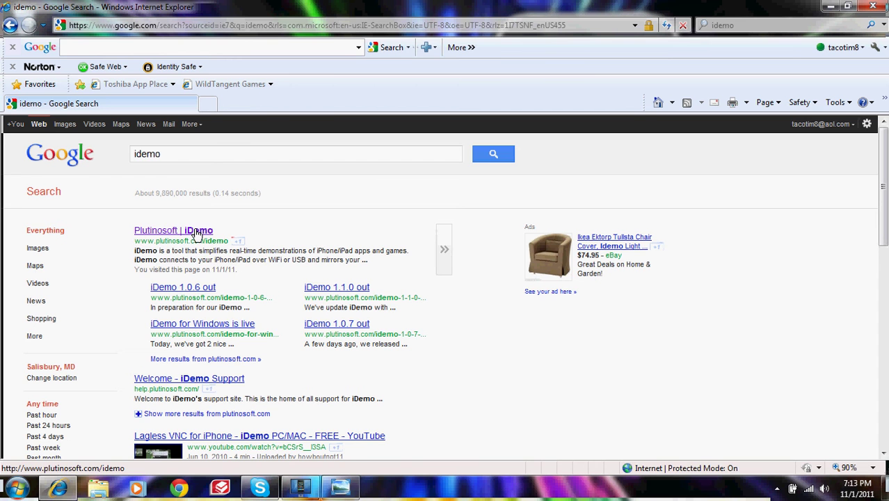
Step: Open the Plutinosoft | iDemo result and scroll down to System Requirements and back up
left_click(197, 231)
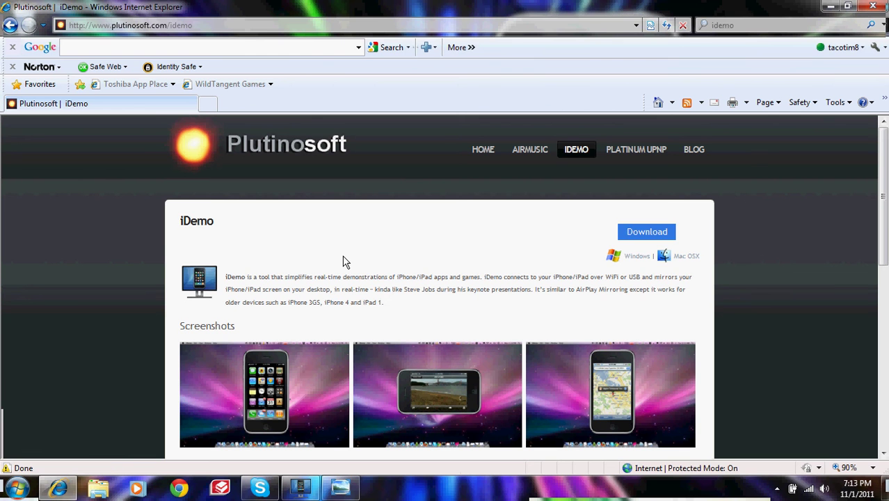
left_click_drag(885, 234, 887, 360)
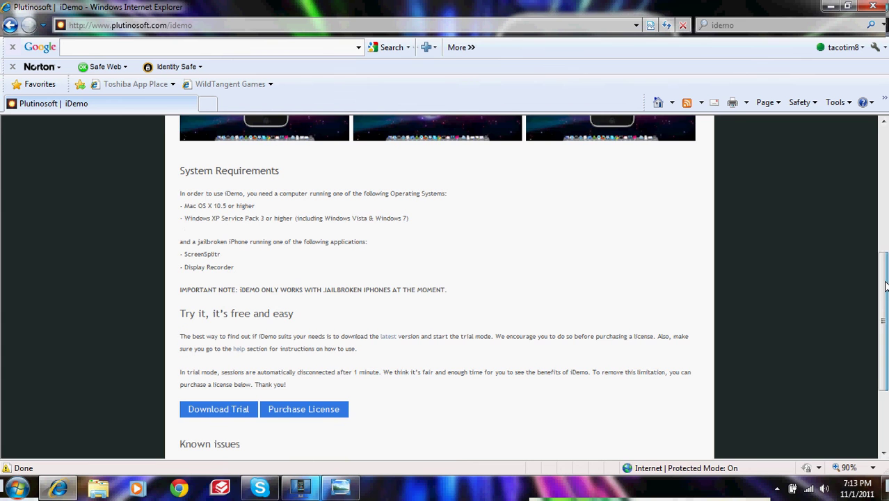
scroll(504, 294, "up", 5)
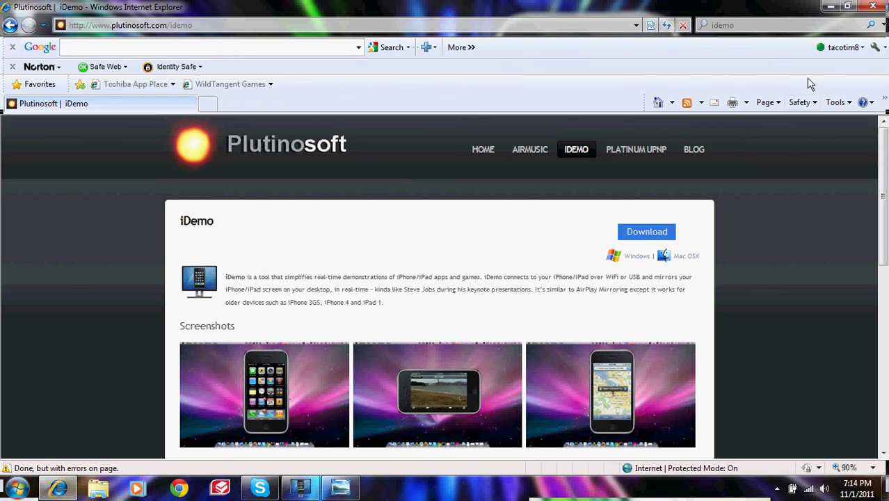
left_click(830, 7)
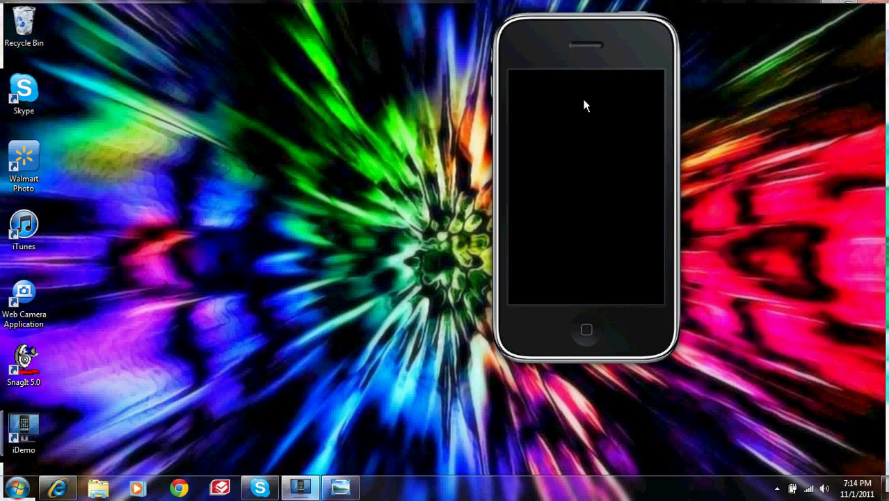
left_click(581, 182)
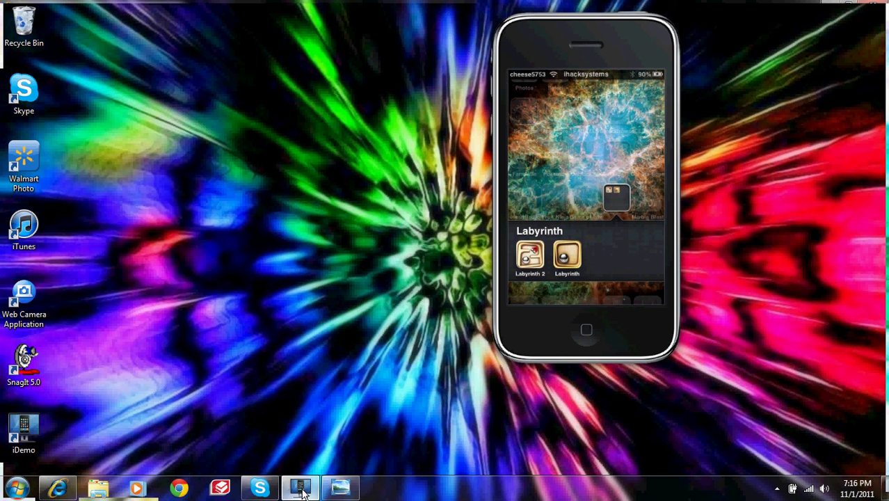
mouse_move(300, 488)
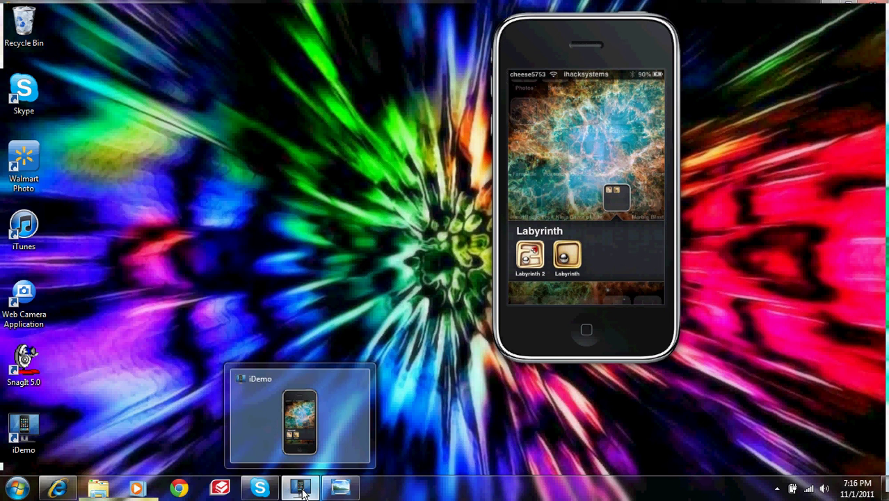
Step: Set iDemo's Render Size to FullScreen, then reduce it to 50%
right_click(302, 492)
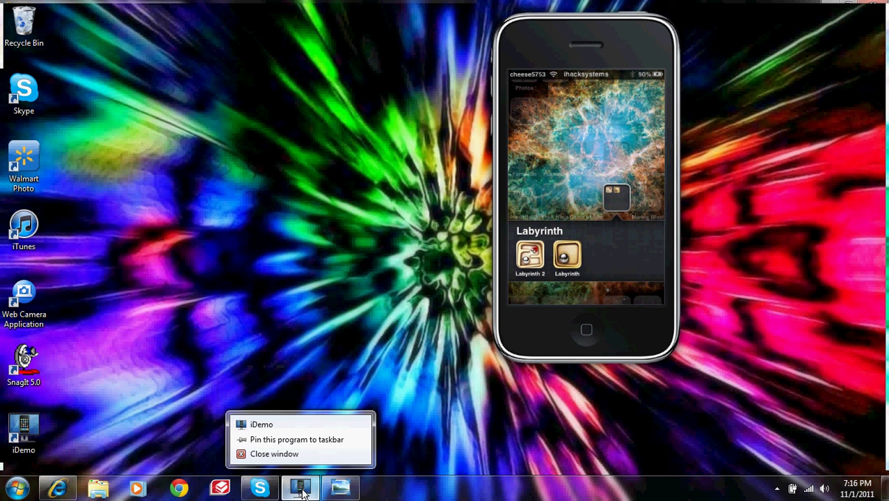
right_click(614, 229)
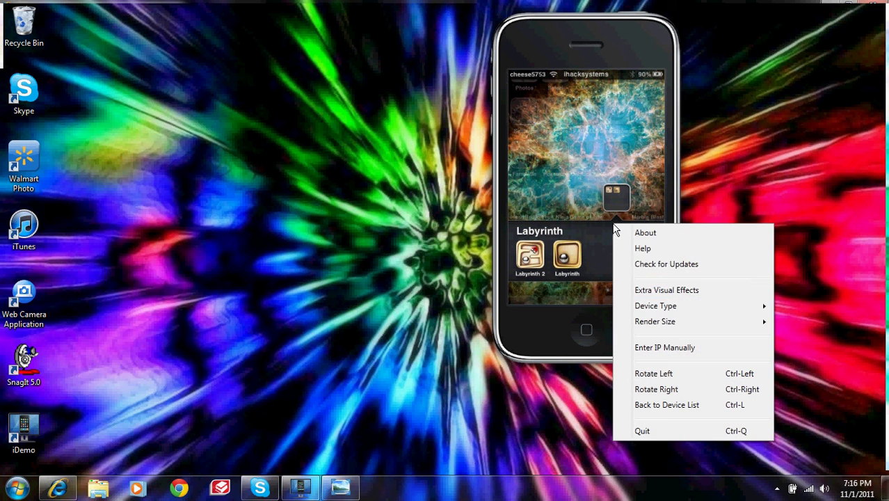
mouse_move(654, 322)
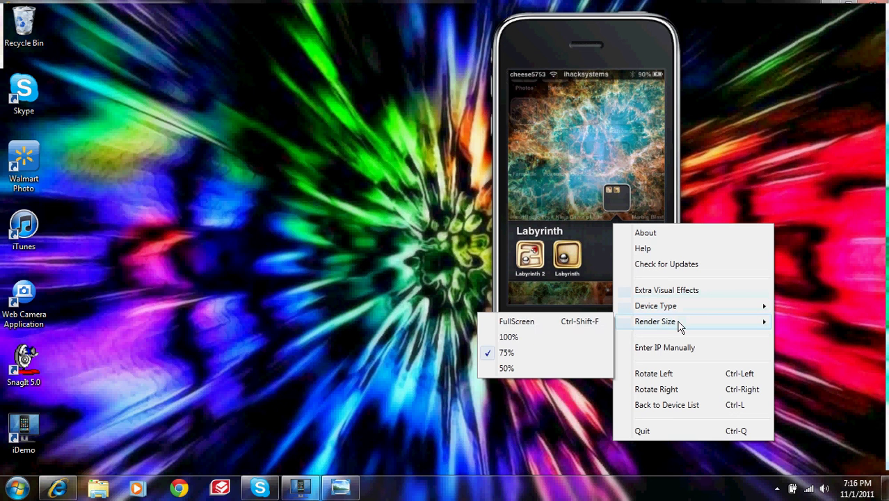
left_click(560, 325)
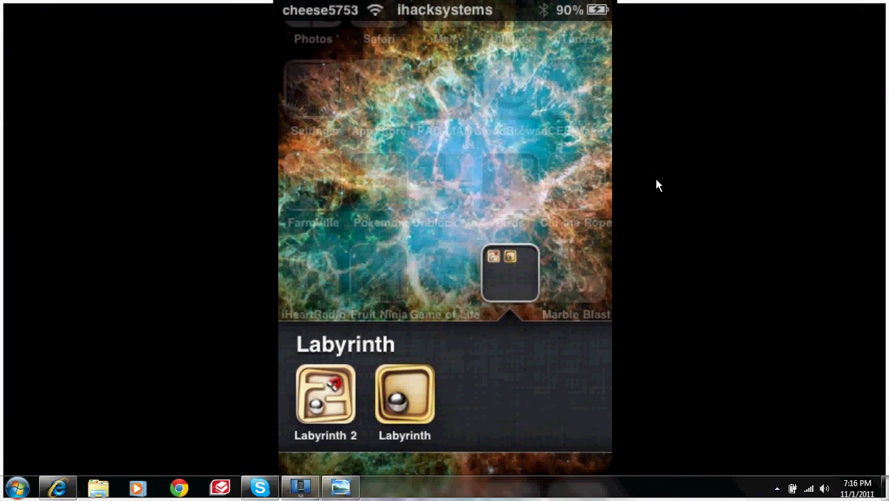
right_click(427, 348)
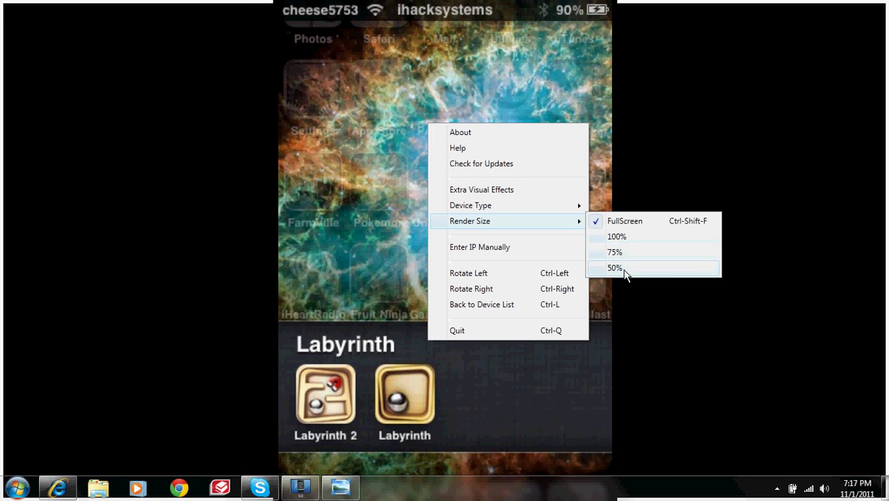
left_click(615, 267)
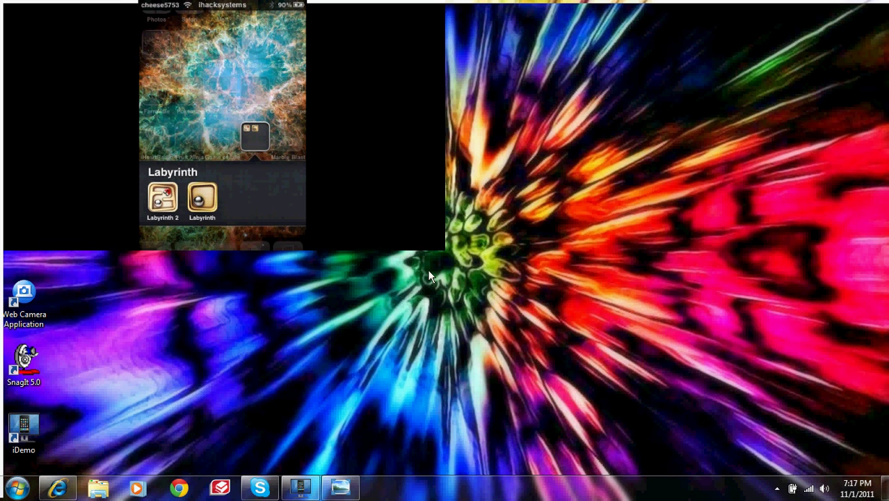
Step: Reapply iDemo's 50% Render Size to get a small framed phone window
right_click(265, 201)
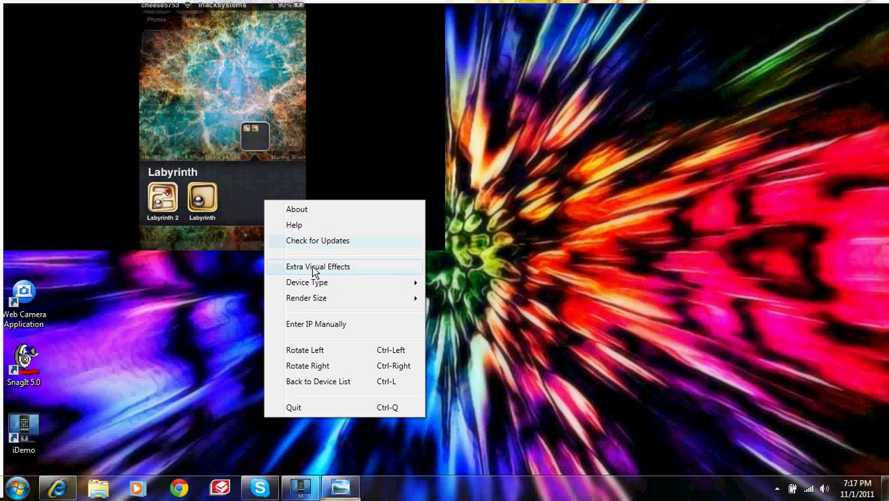
mouse_move(306, 298)
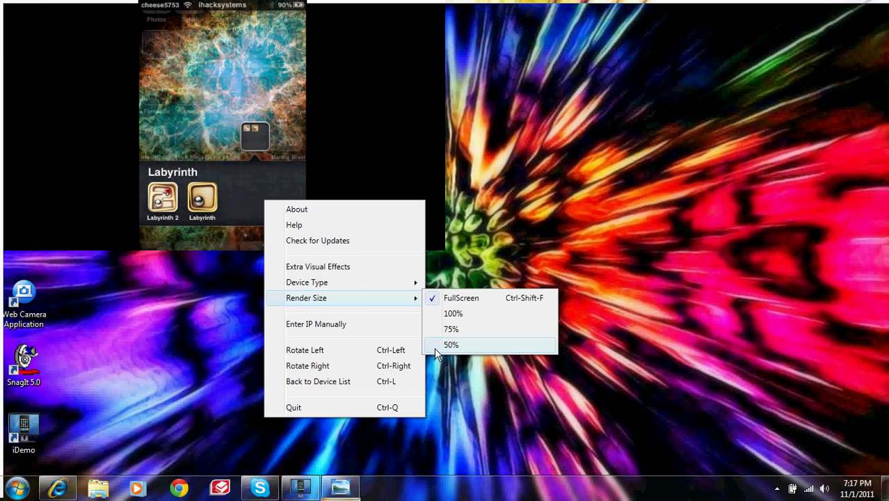
left_click(439, 345)
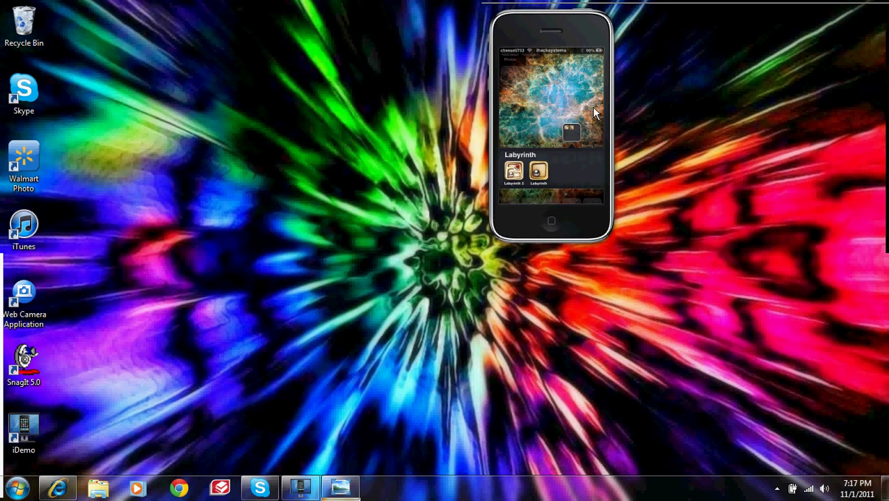
Step: Move the iDemo phone window to the screen centre and enlarge it by dragging its corner
left_click_drag(583, 49, 503, 138)
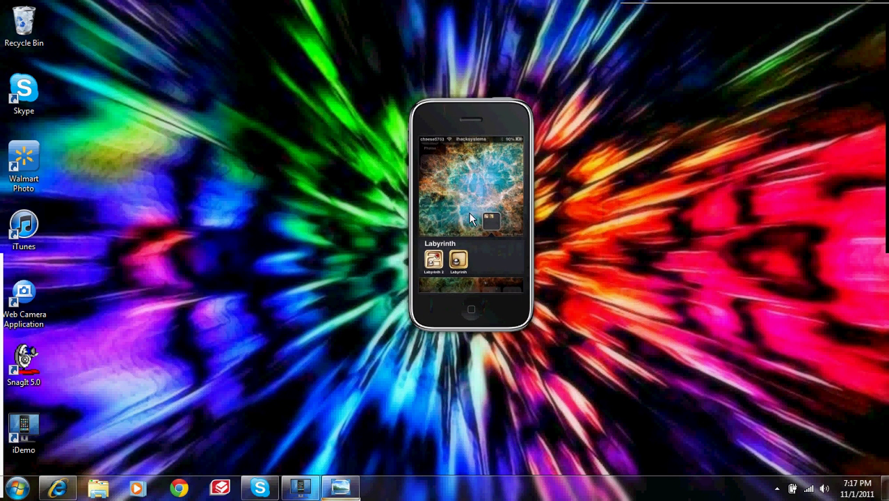
mouse_move(535, 323)
left_mouse_down()
mouse_move(679, 383)
mouse_move(536, 329)
left_mouse_up()
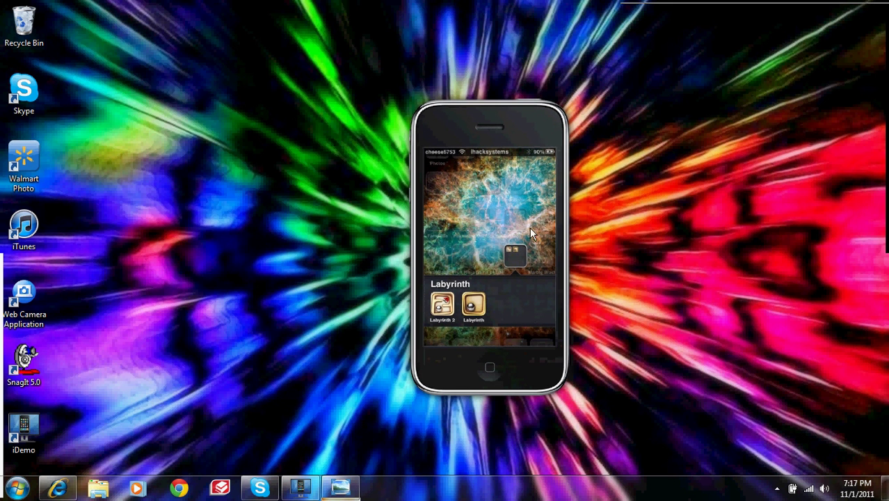
left_click_drag(559, 359, 658, 423)
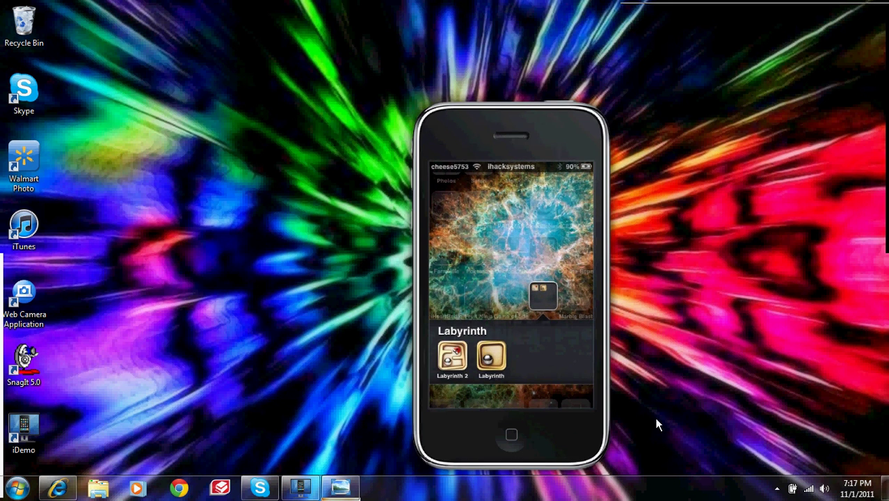
left_click_drag(489, 117, 433, 89)
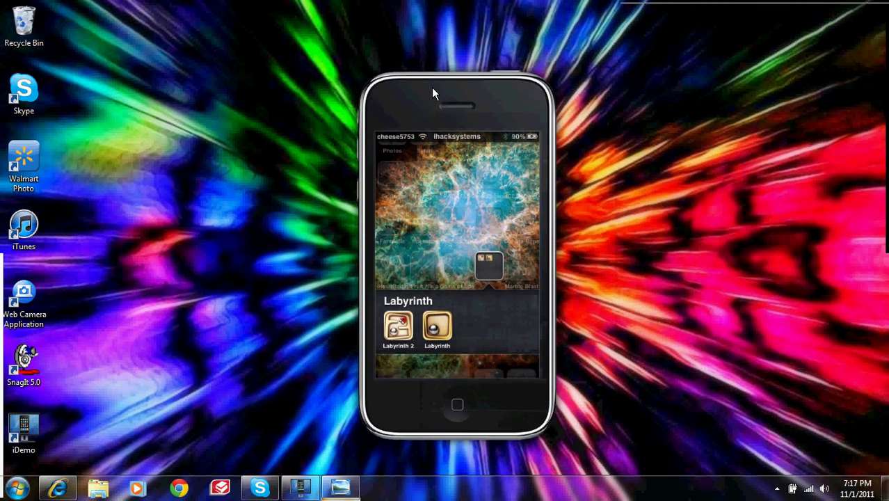